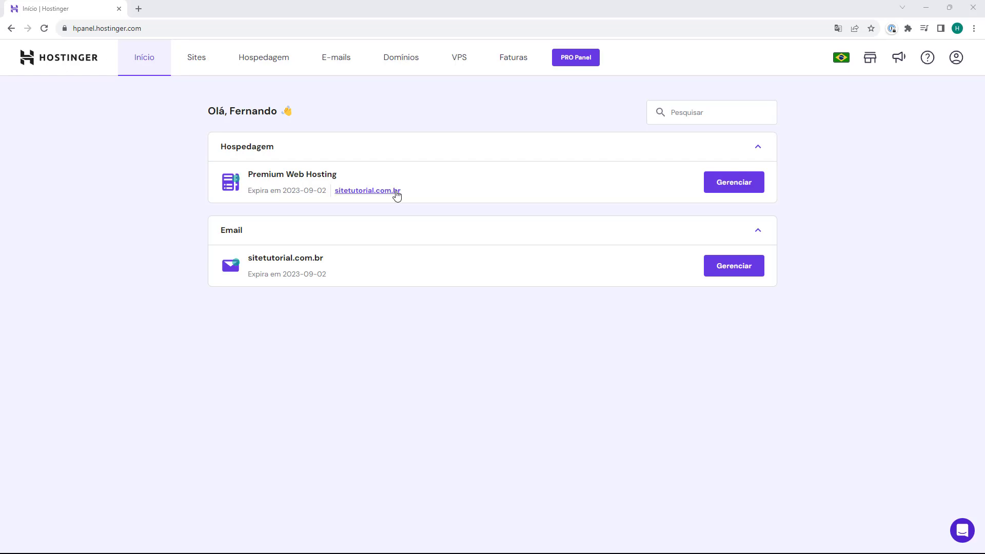
Open the hosting dashboard of sitetutorial.com.br and look inside the public_html folder in its file manager
click(735, 186)
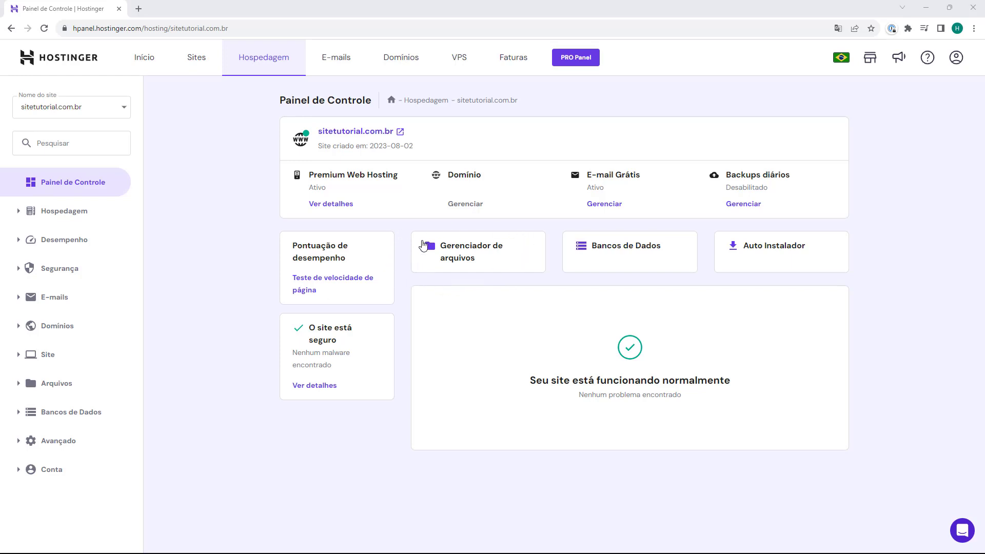
click(478, 253)
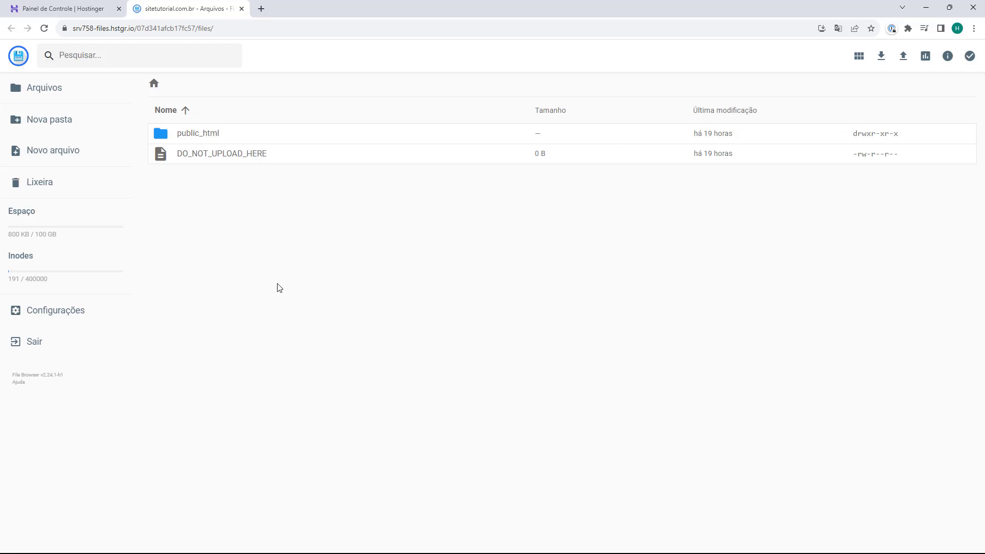
double_click(213, 135)
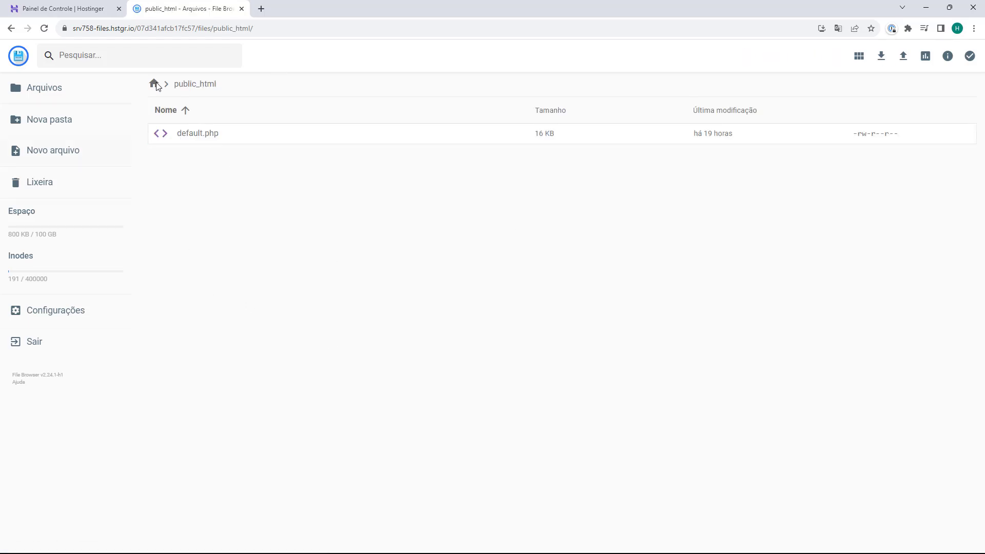
middle_click(185, 12)
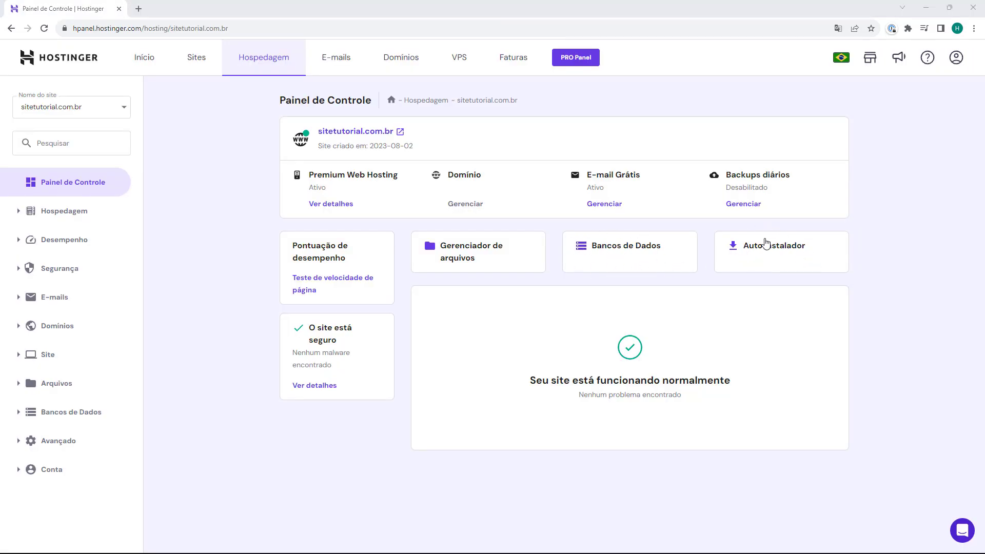
View the applications offered by the auto installer and return to the site's control panel
click(773, 258)
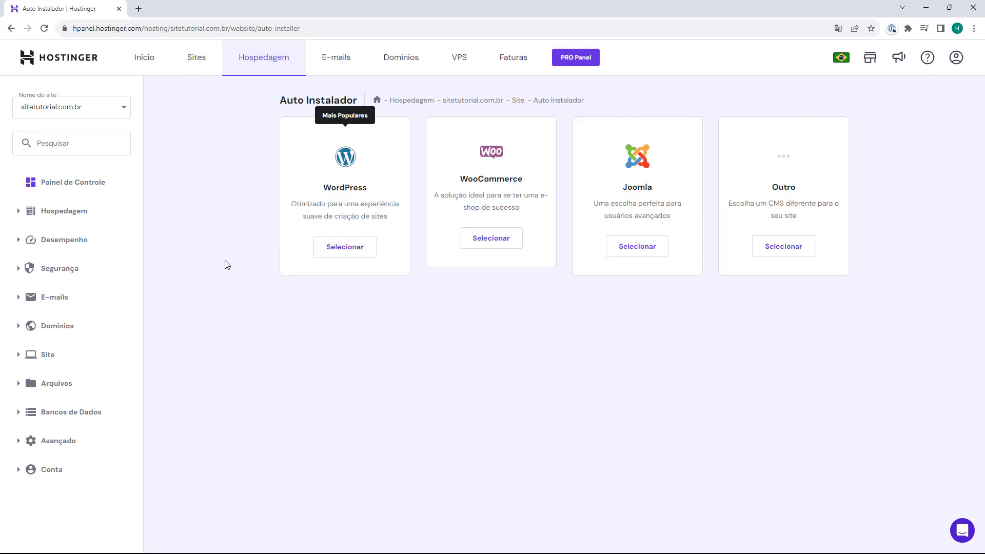
key(alt+Left)
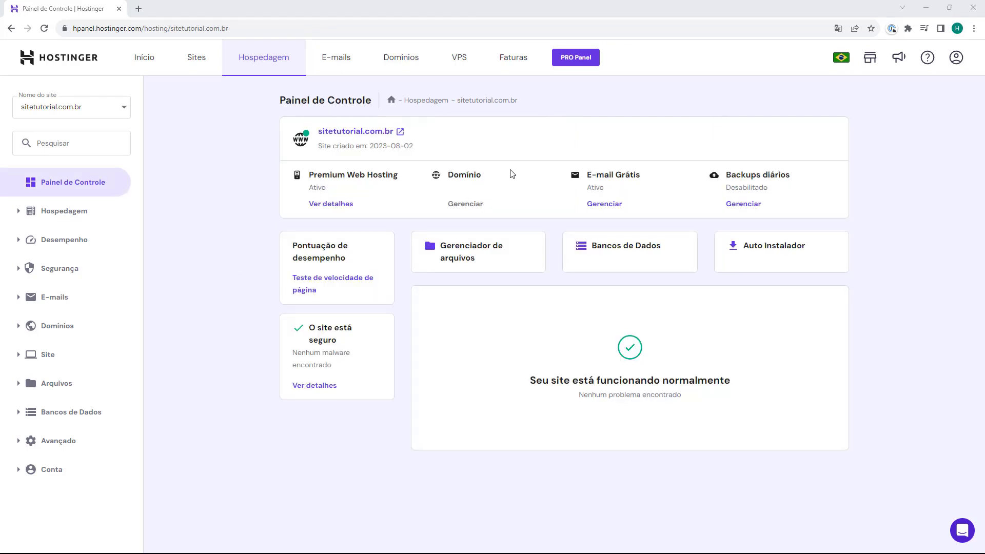
Look through the options under Hospedagem, Desempenho, Segurança, E-mails and Domínios for the site
click(18, 214)
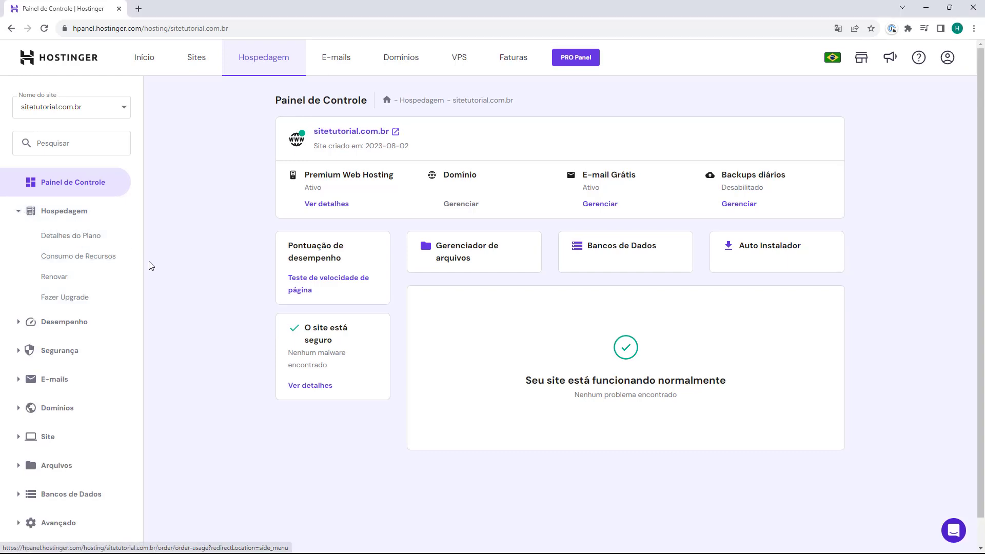
click(19, 322)
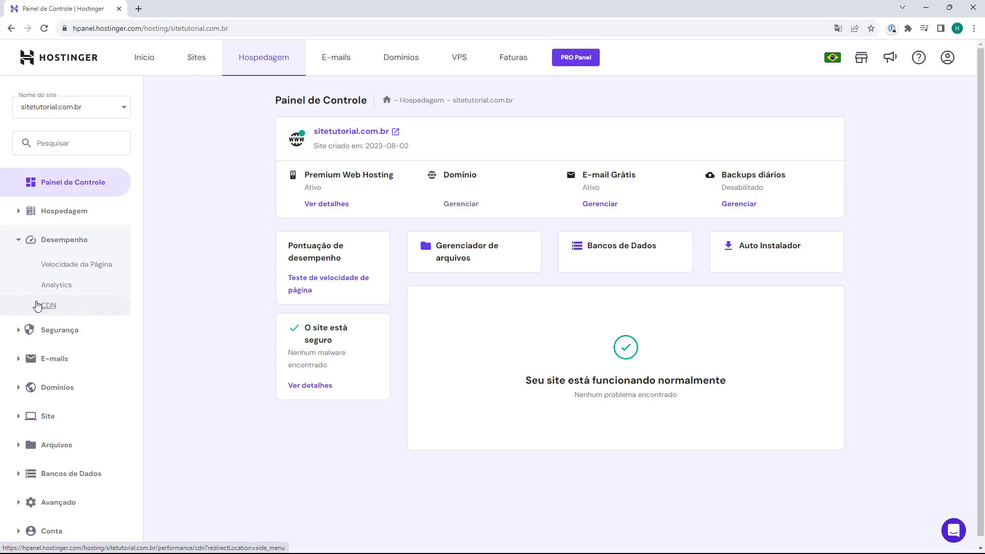
click(31, 331)
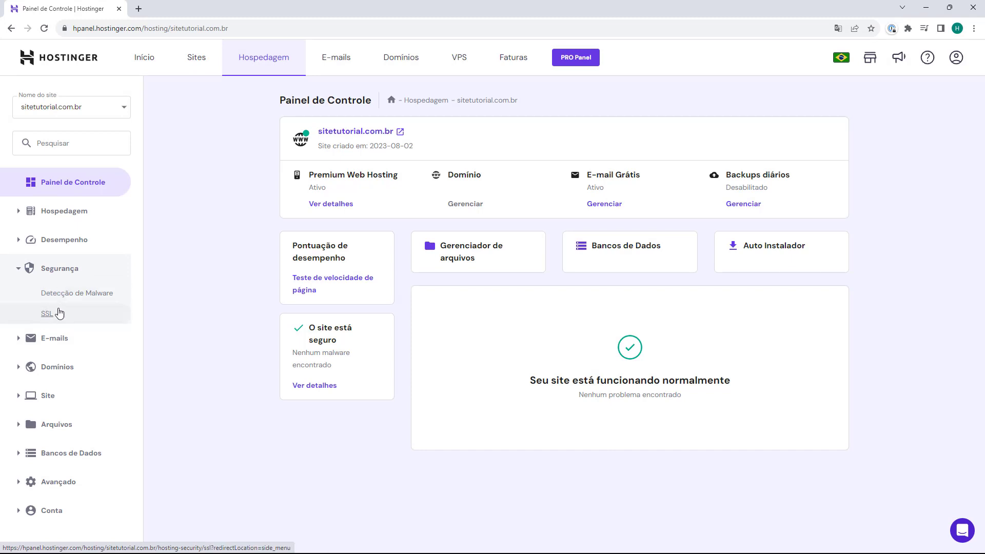
click(20, 341)
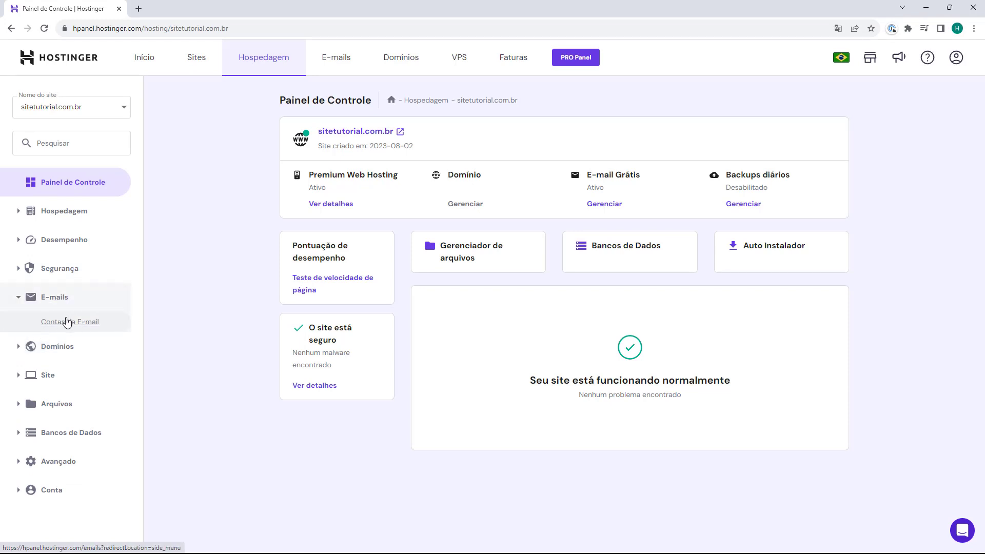
click(26, 344)
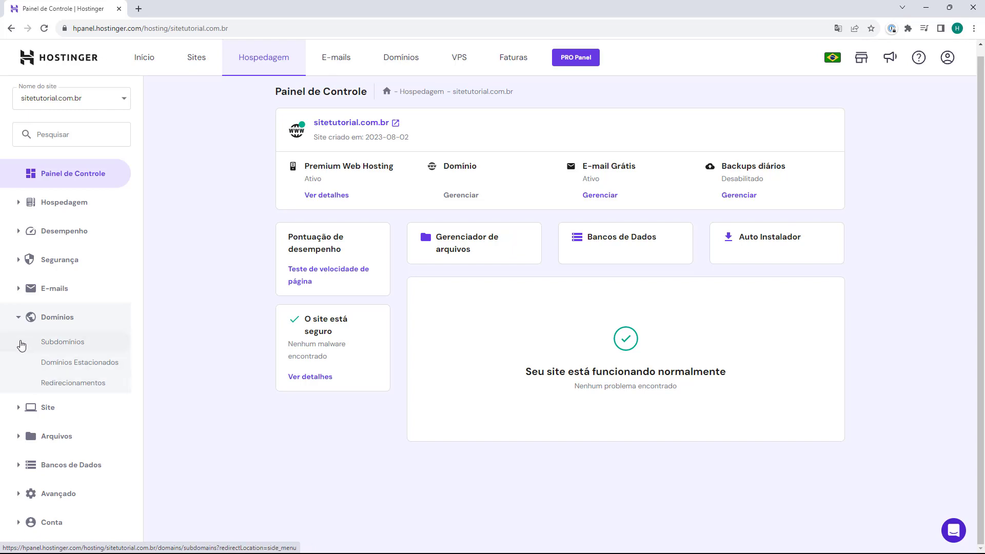
Look through the options under Site and Arquivos, including the installer, migration, backup and FTP entries
click(20, 319)
click(21, 357)
scroll(22, 361, down, 2)
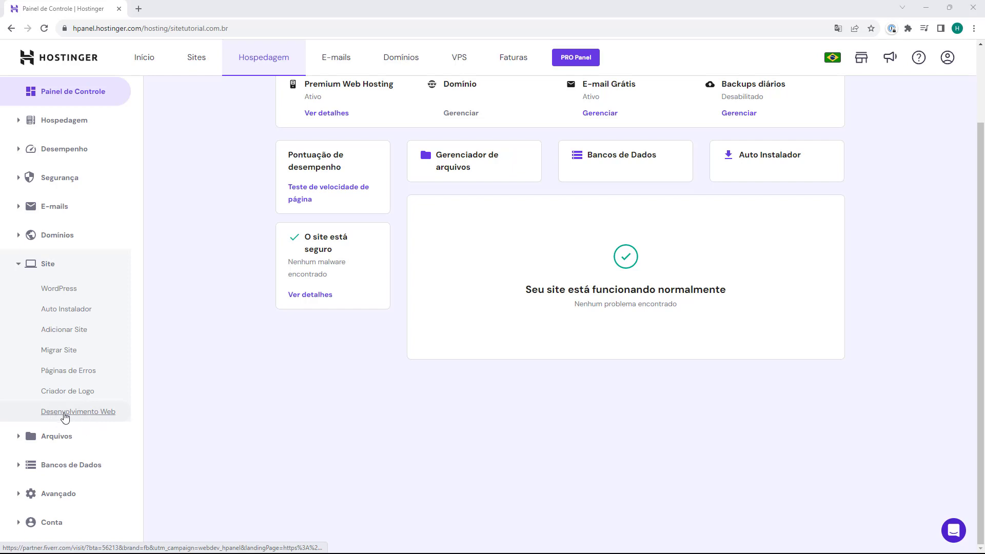
click(29, 439)
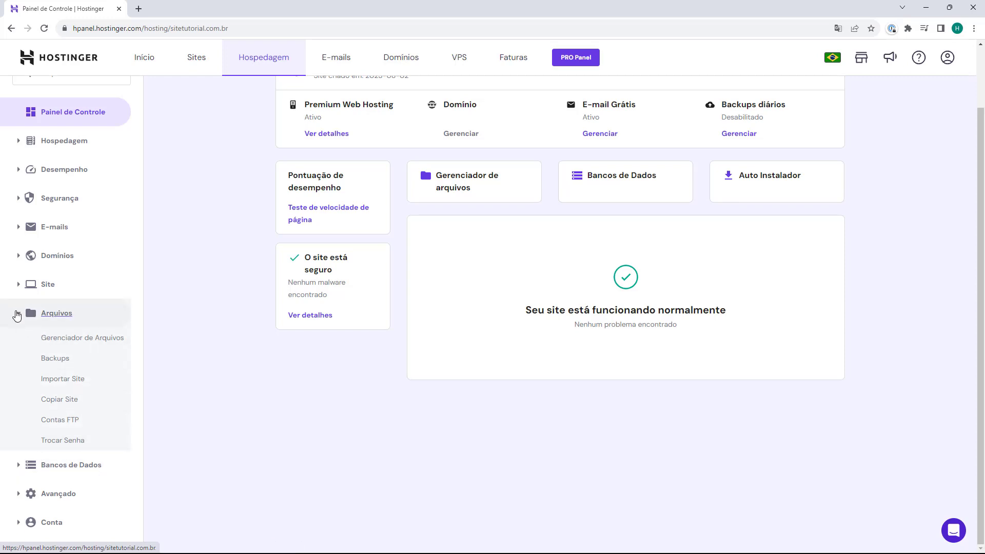
click(17, 314)
Look through the options under Bancos de Dados, Avançado and Conta, and leave all sections collapsed
click(16, 416)
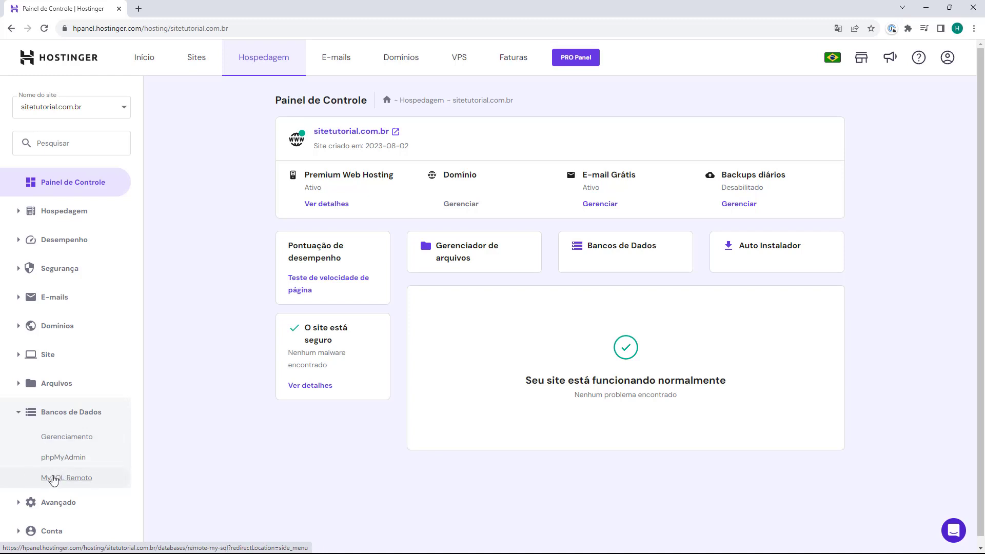
click(58, 503)
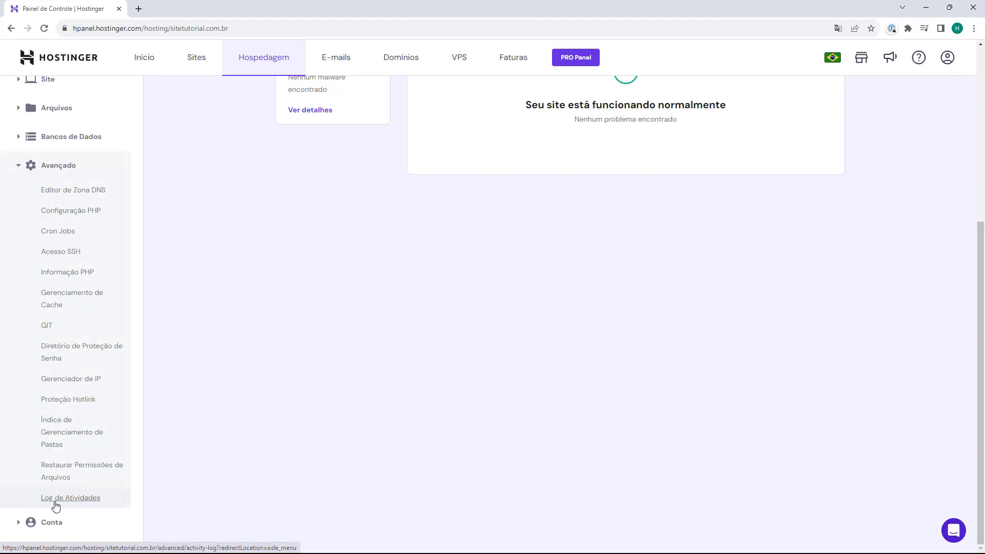
click(105, 498)
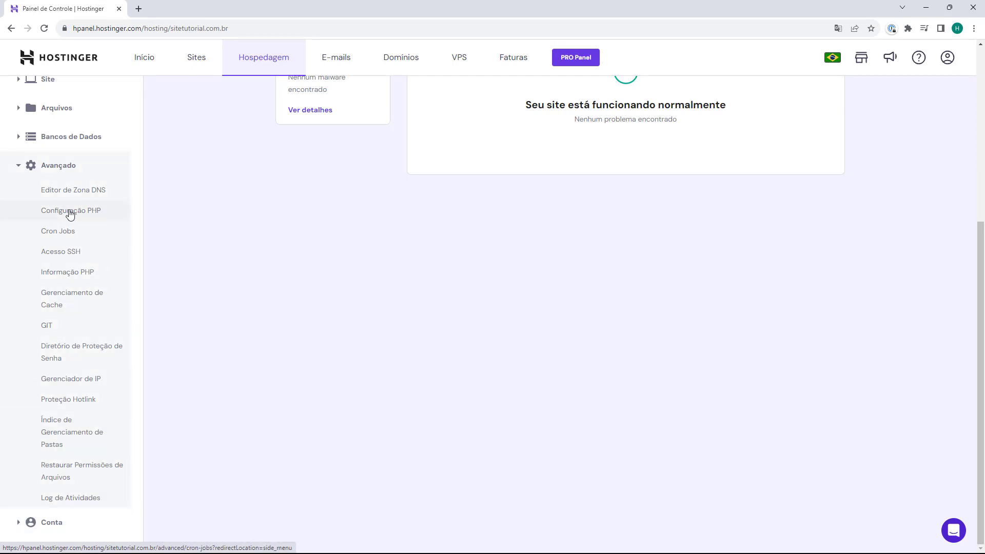
click(19, 524)
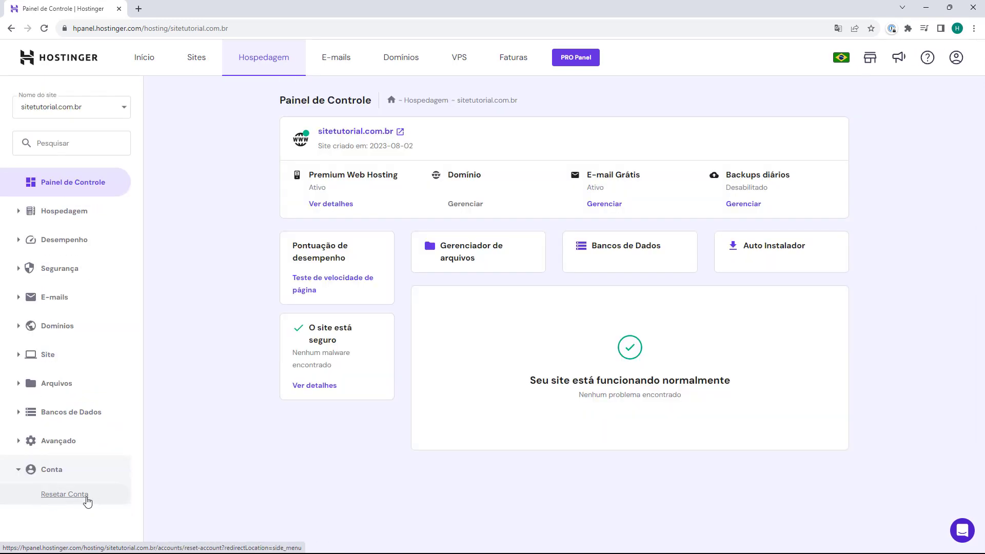
click(21, 469)
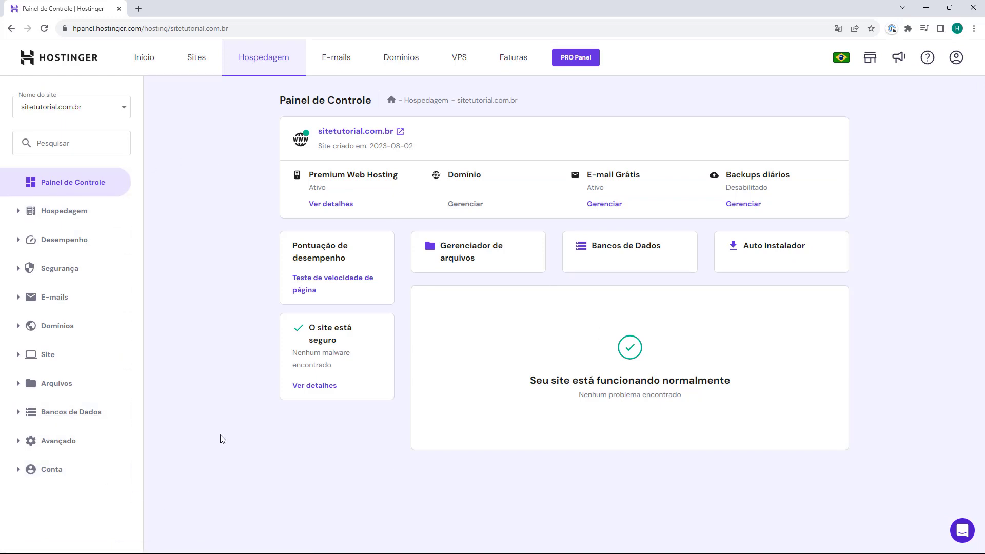
View the hosting plan's details page and the site's CDN page
click(22, 212)
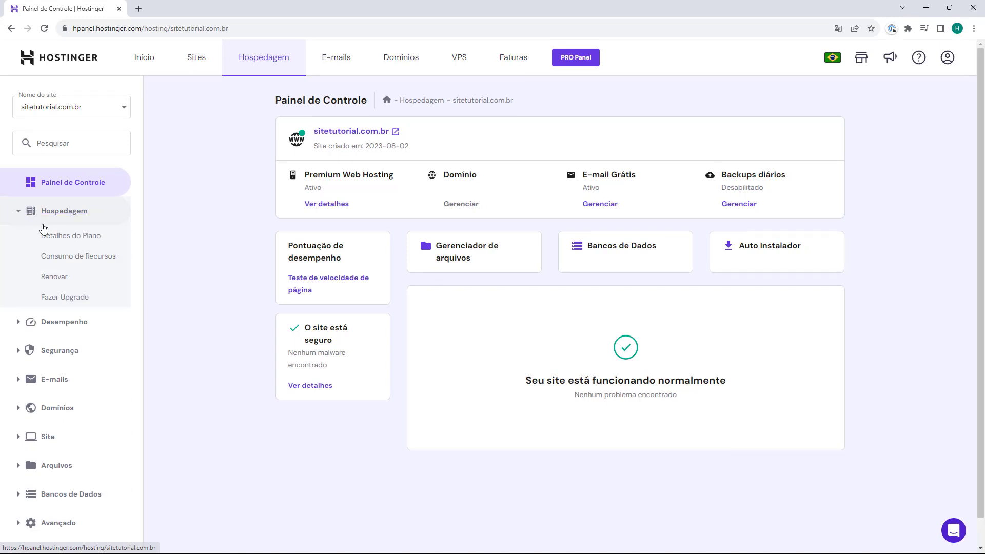
click(50, 234)
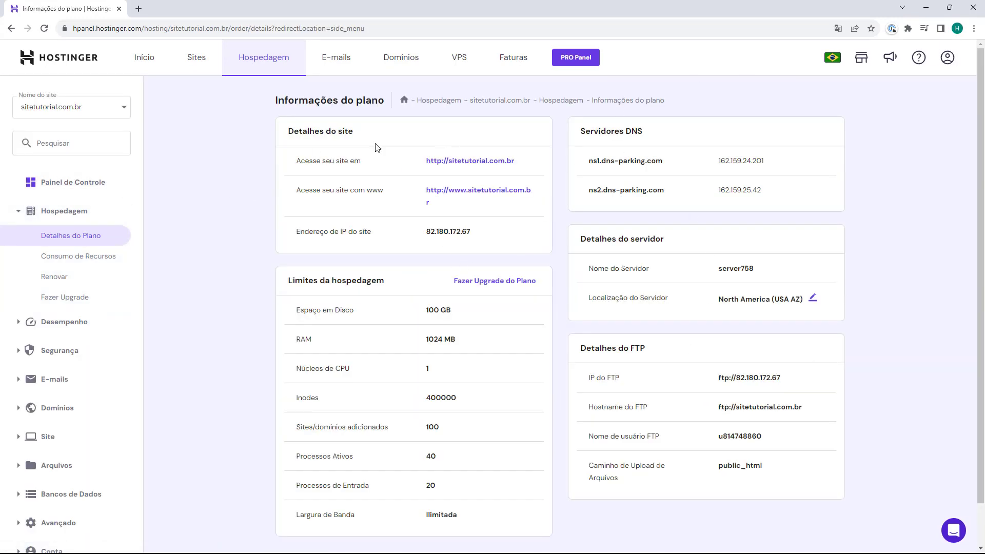
click(20, 323)
click(48, 307)
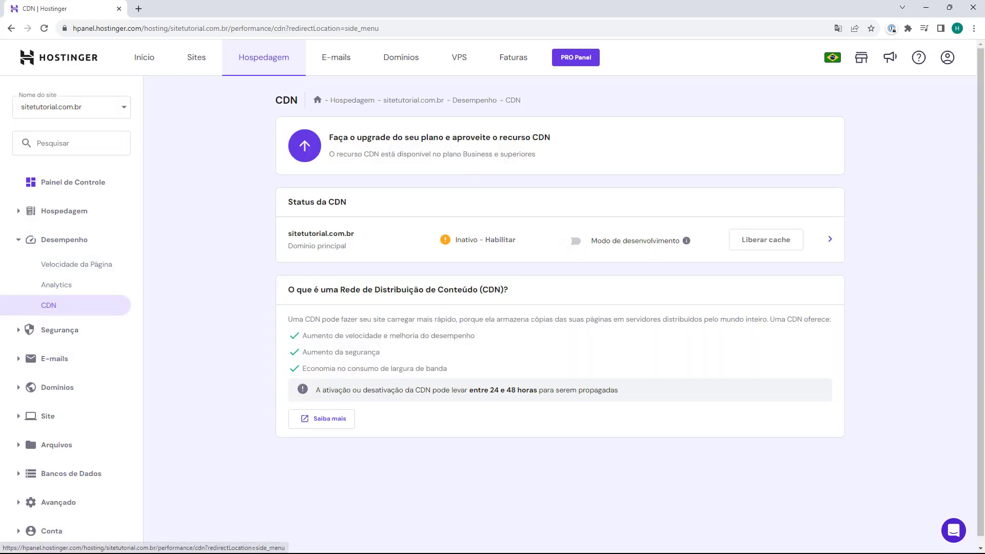
View the SSL certificate page and the subdomain creation page, and return to the site's control panel
click(23, 330)
click(43, 315)
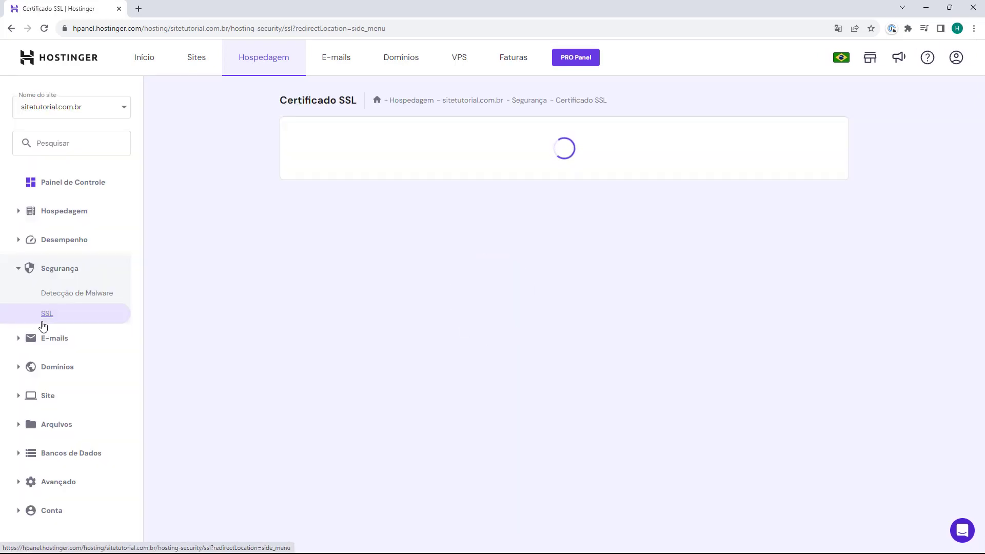
click(53, 337)
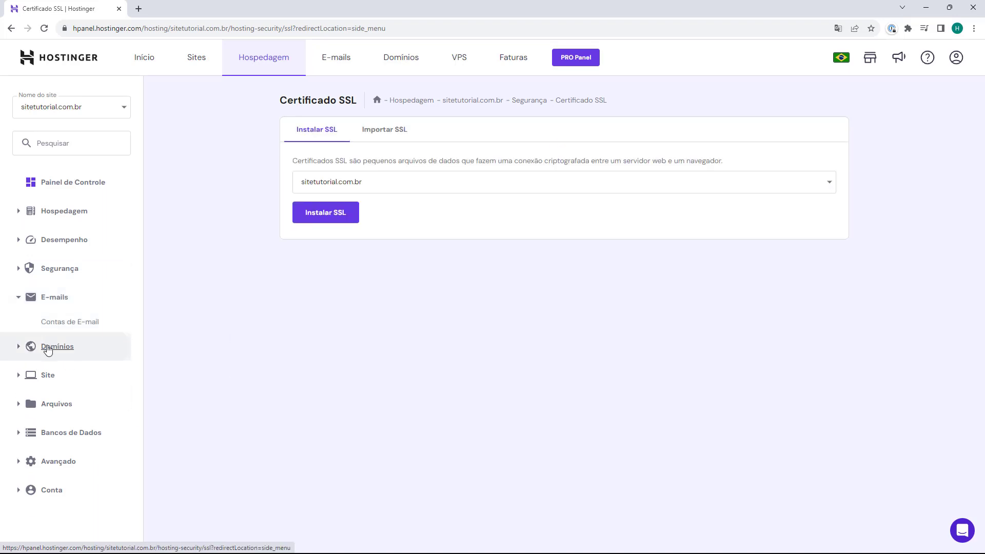
click(51, 346)
click(54, 354)
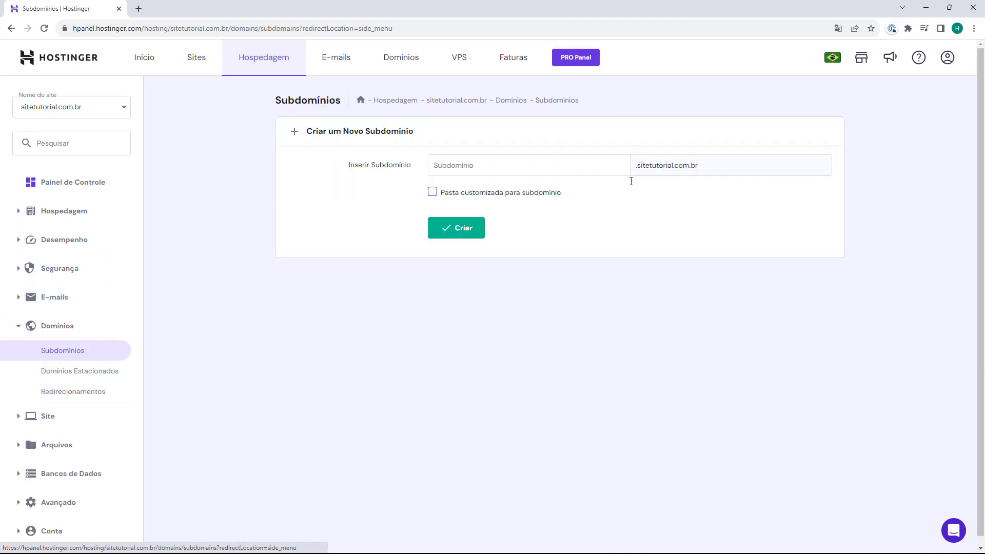
click(65, 193)
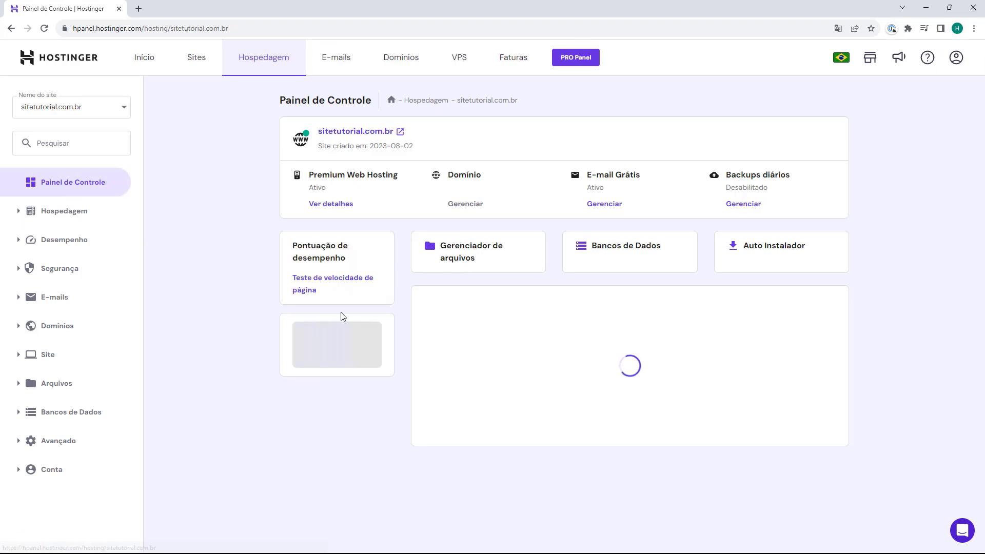